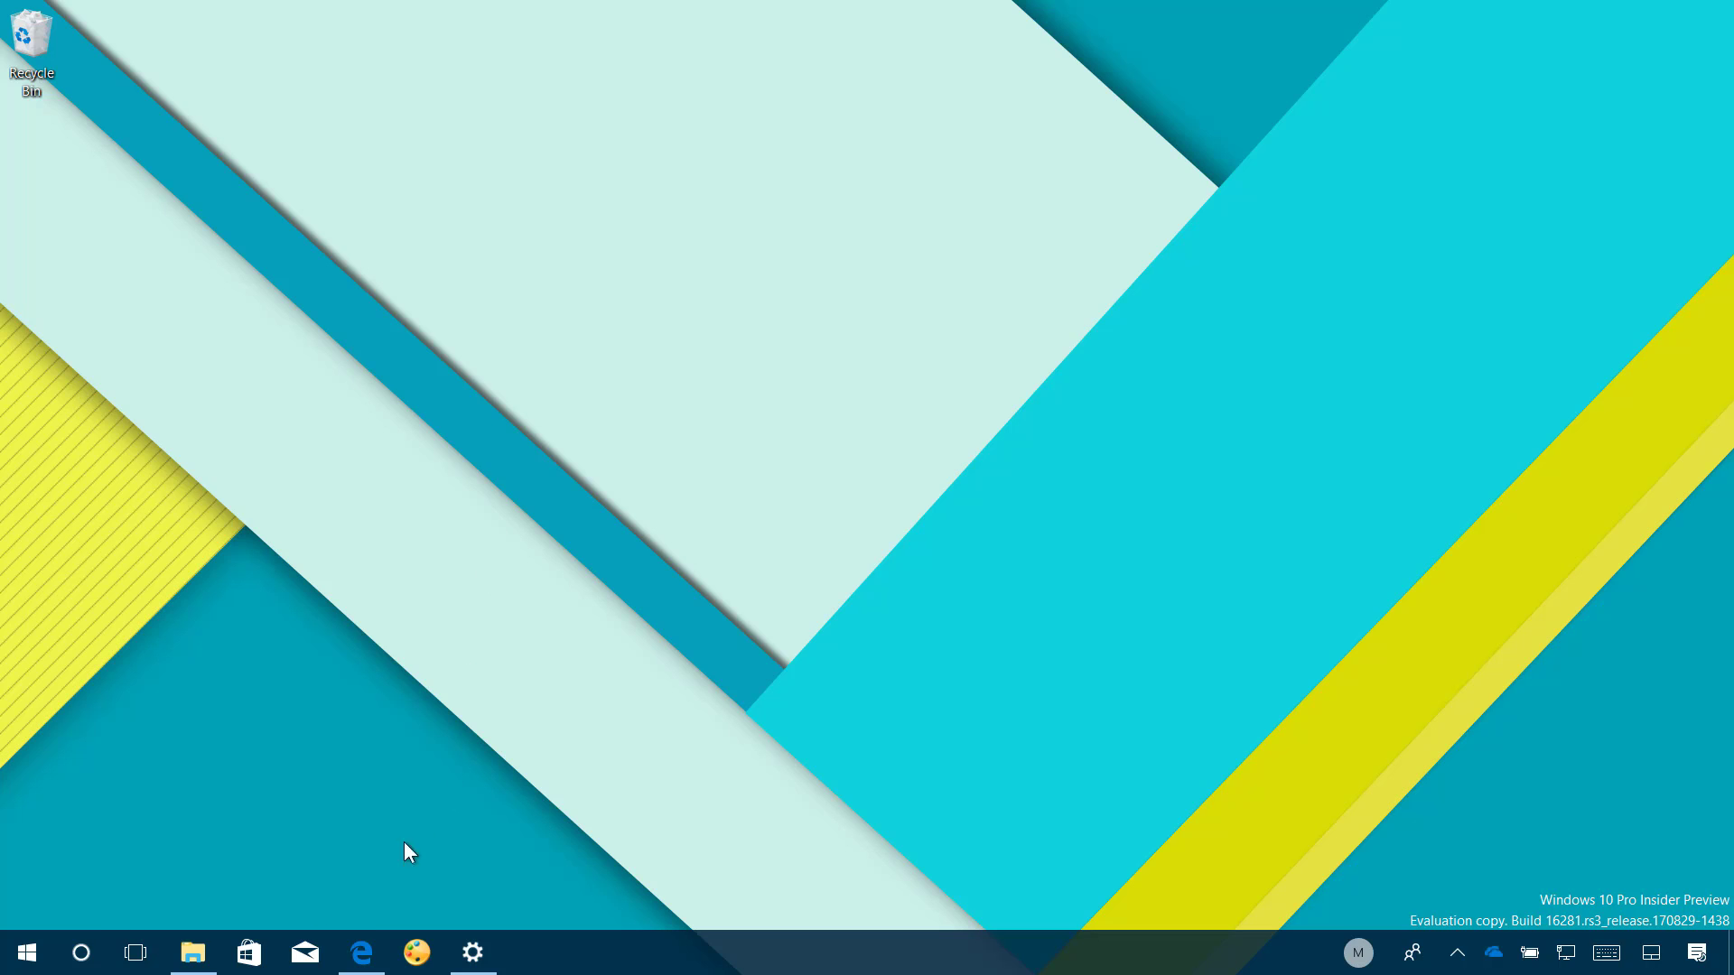
Step: Browse Local Disk (C:) in File Explorer and point out the Windows.old folder
left_click(192, 952)
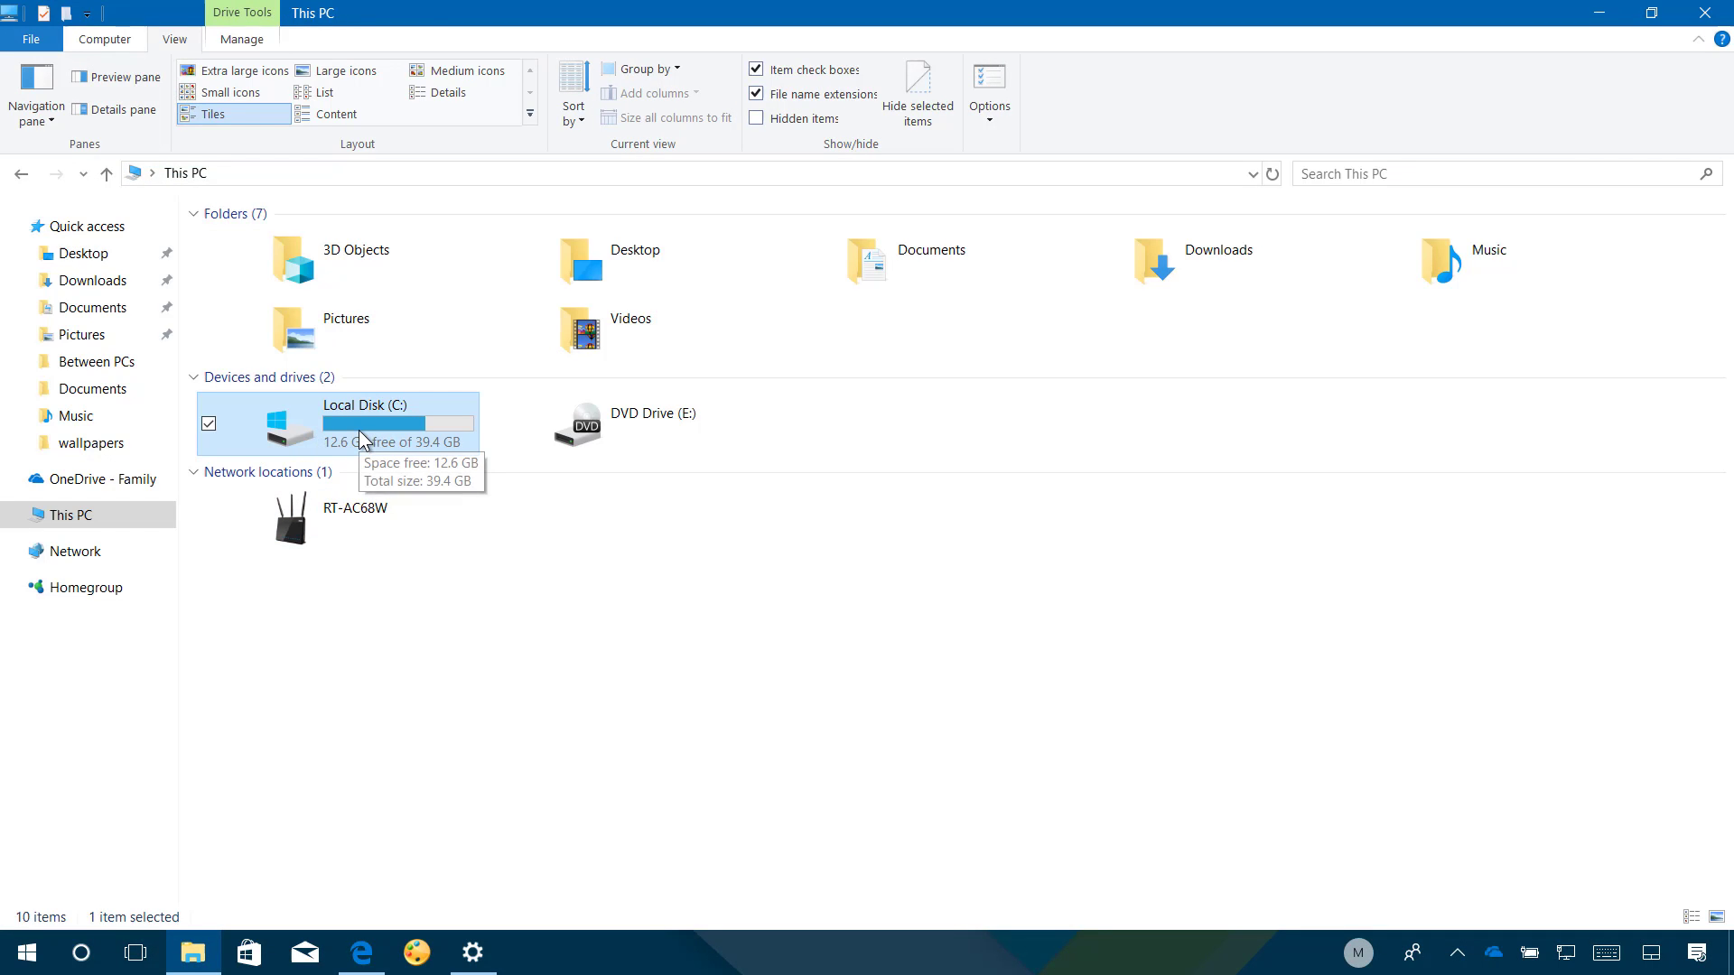
double_click(359, 430)
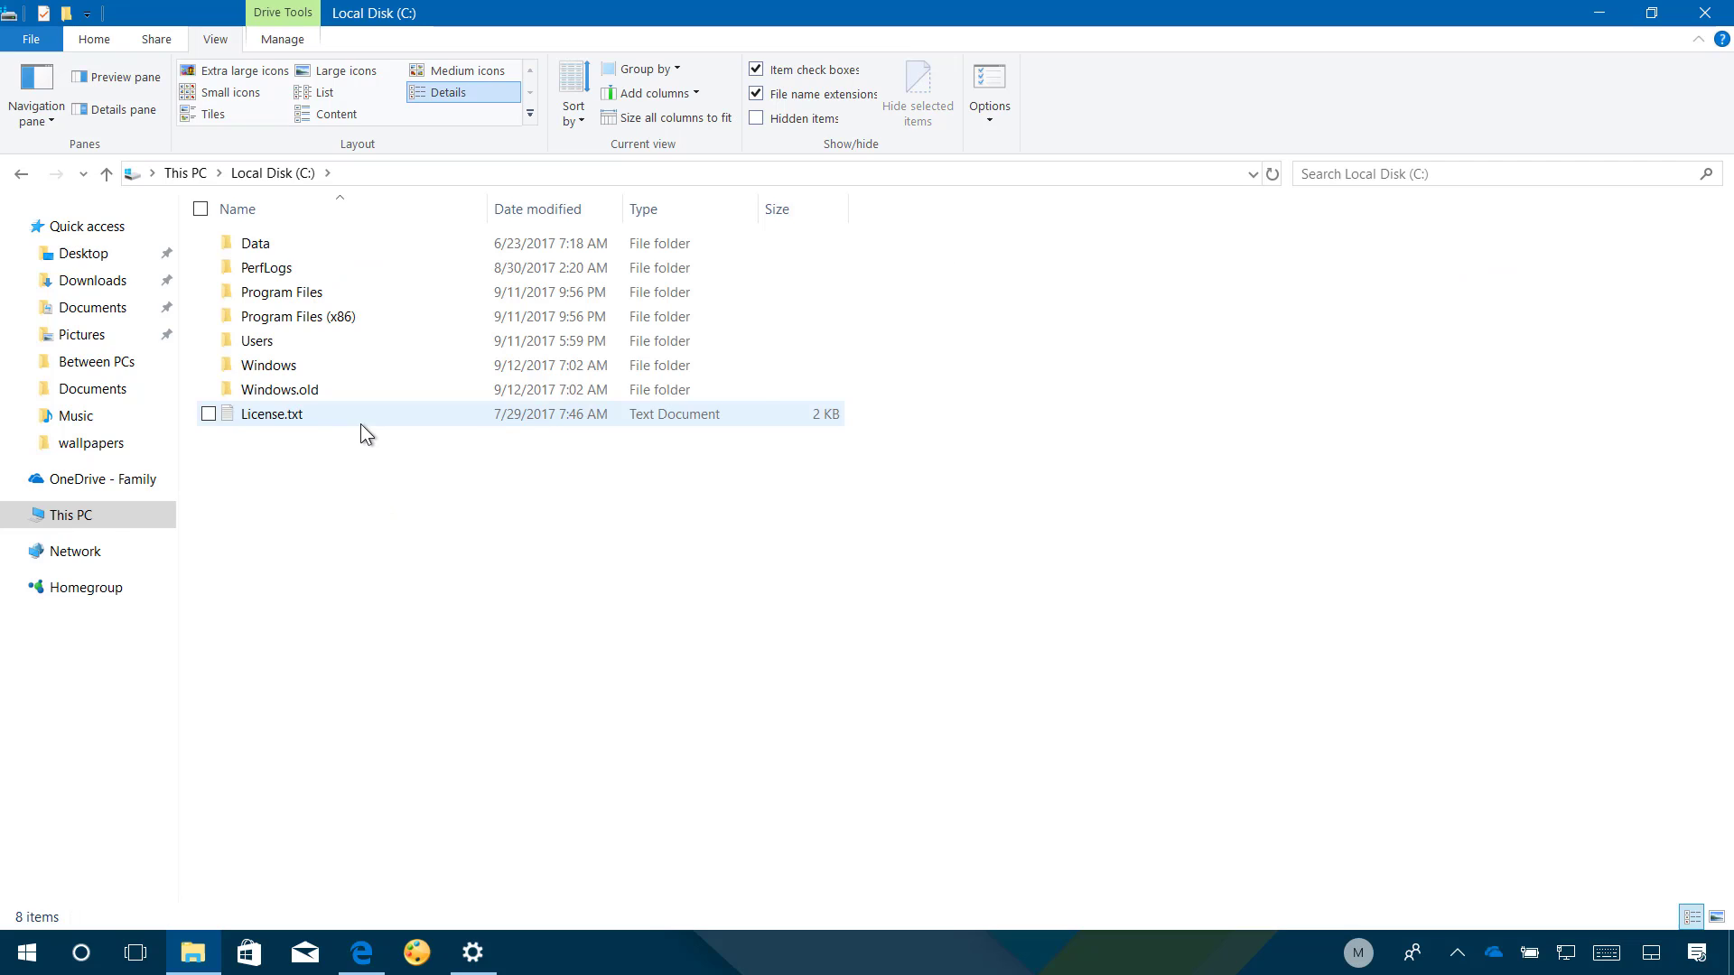
left_click(311, 391)
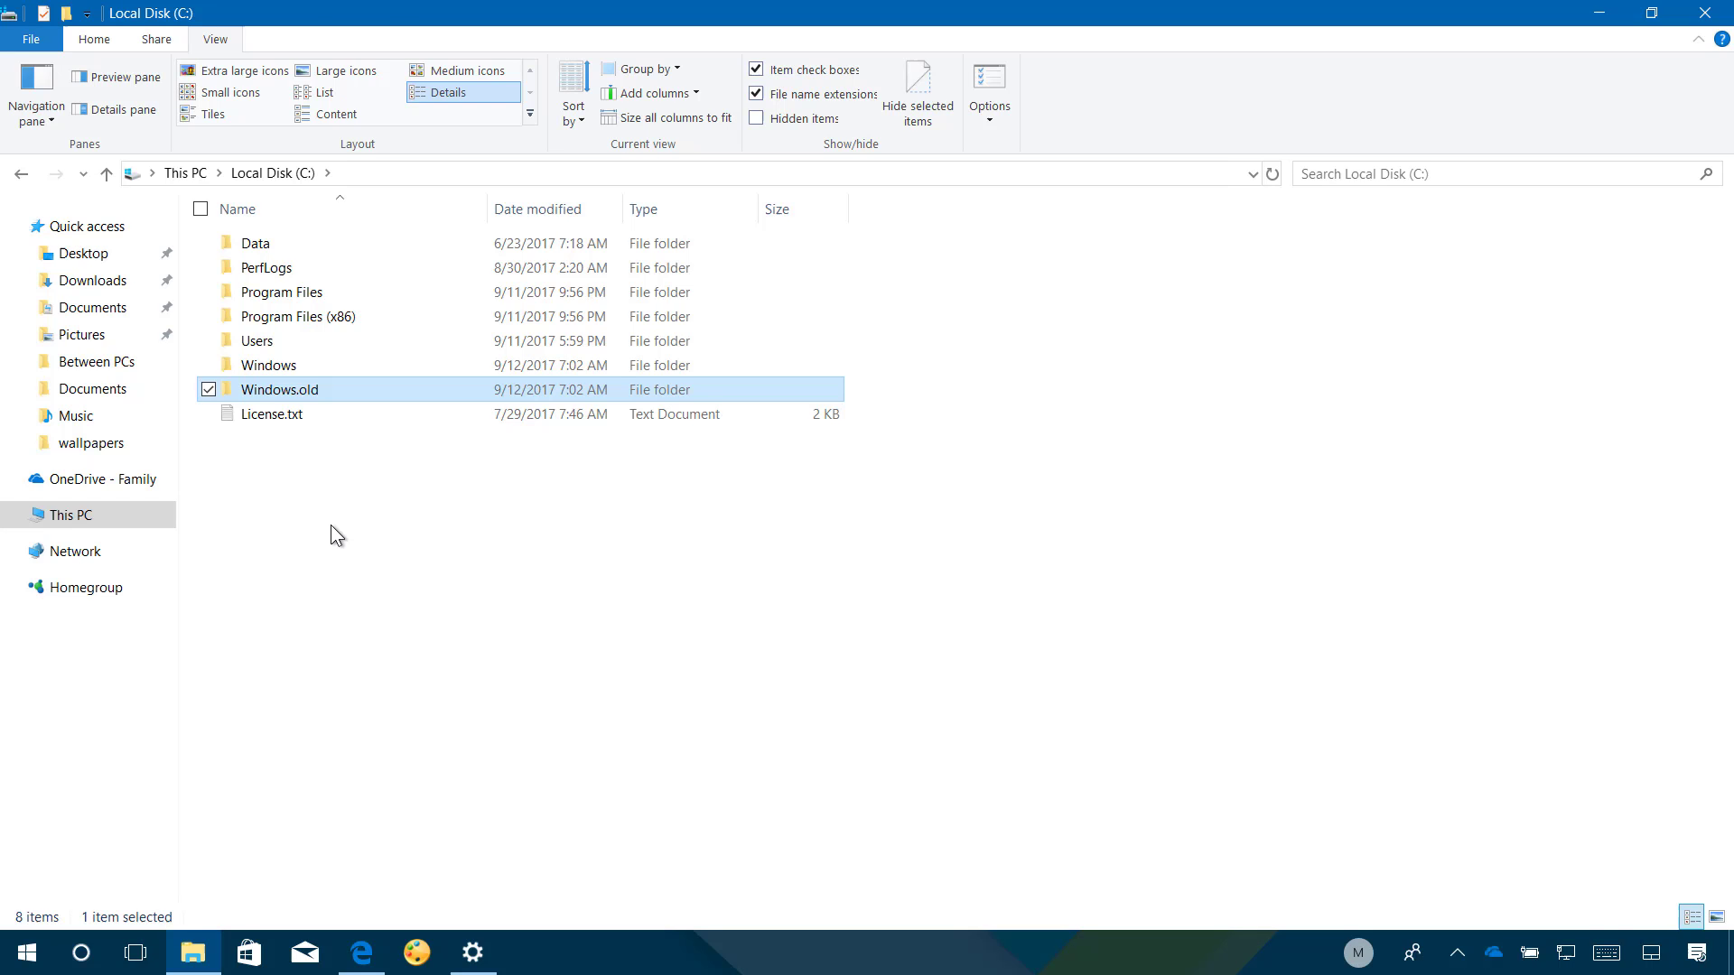
left_click(332, 525)
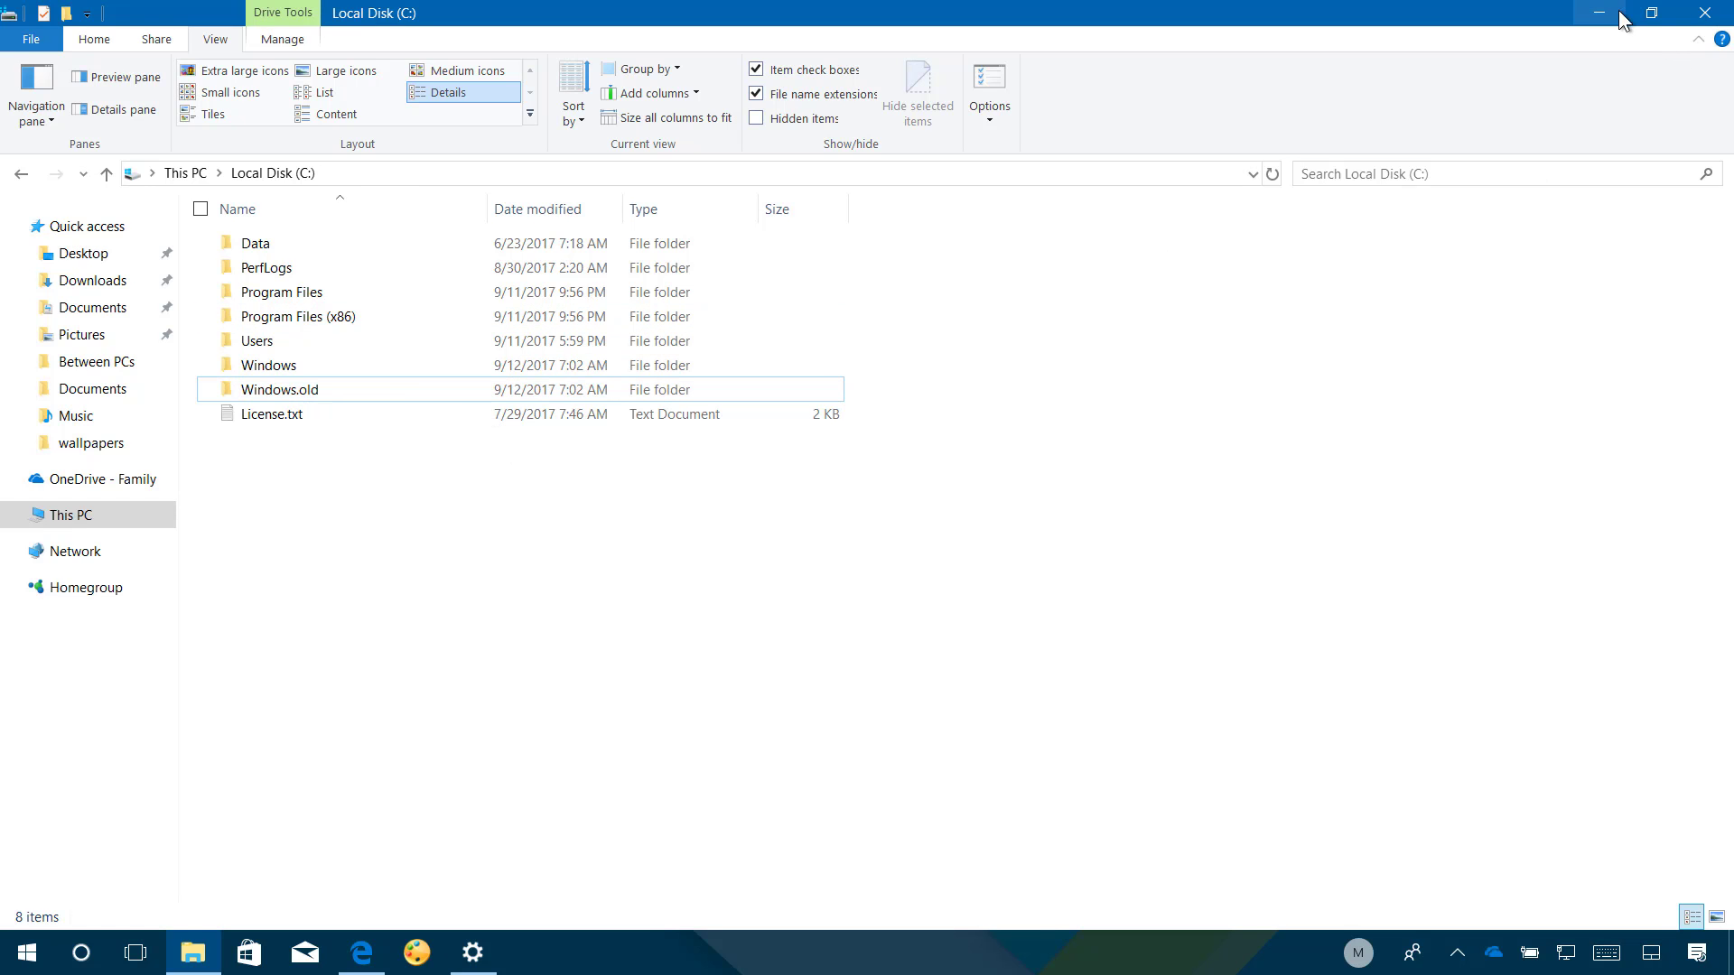
Step: Switch from File Explorer to Settings and reach Update & Security > Recovery
left_click(1588, 19)
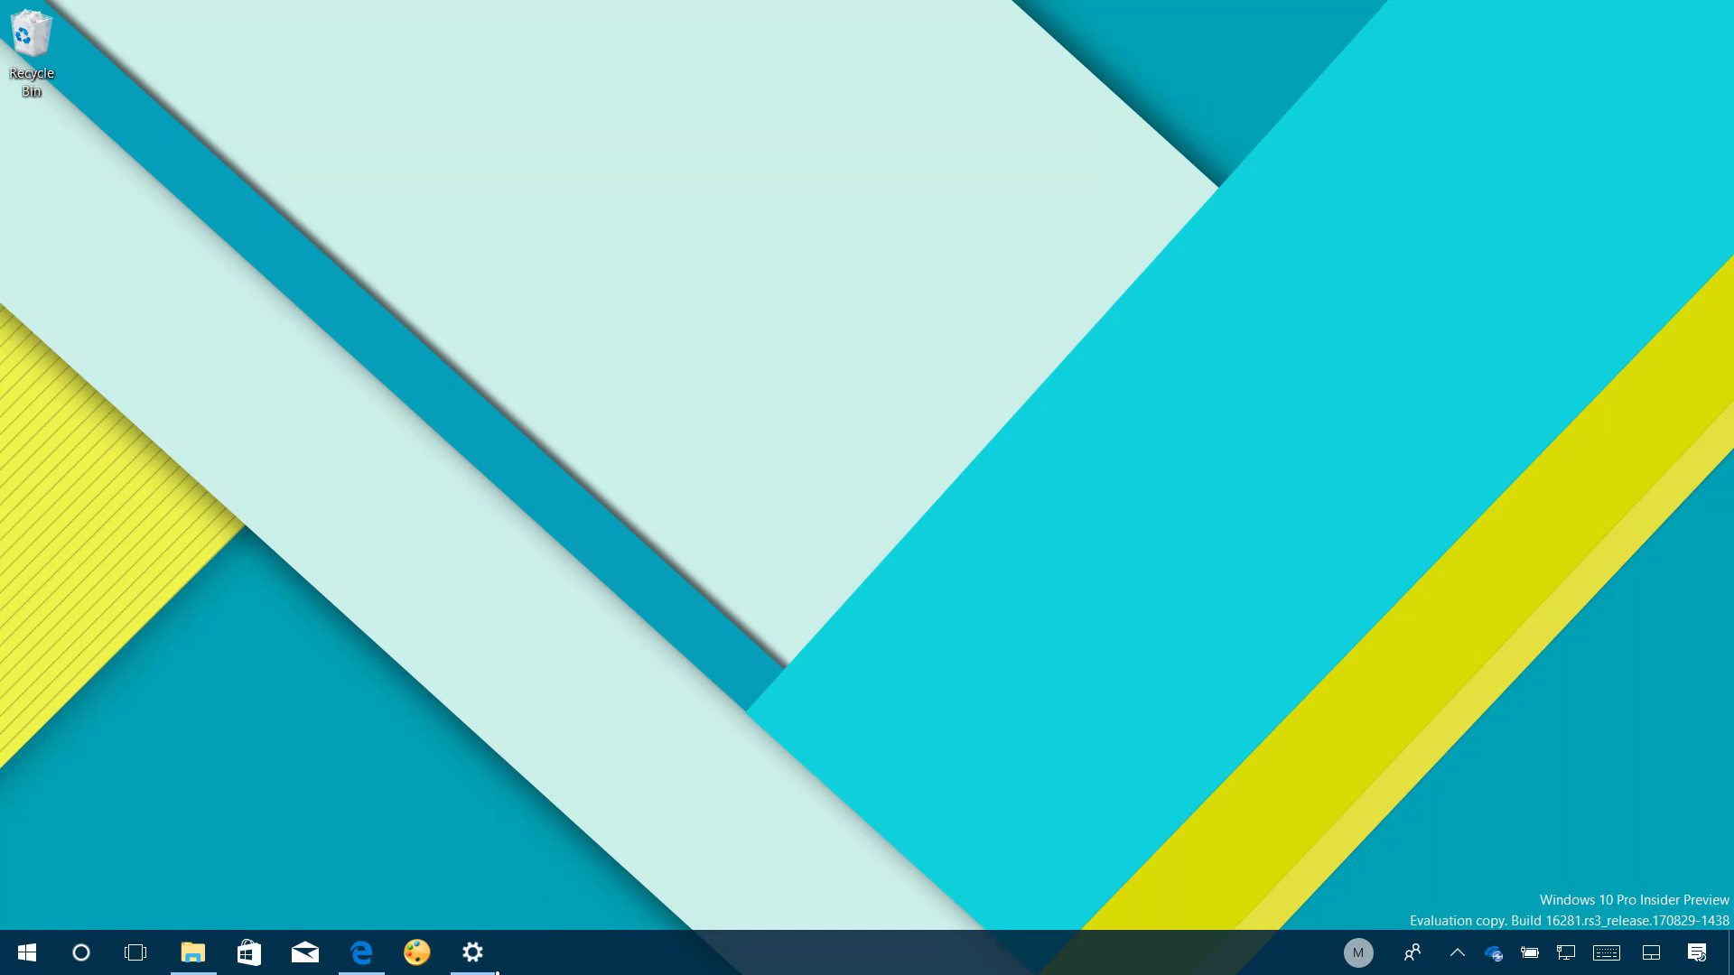
left_click(490, 956)
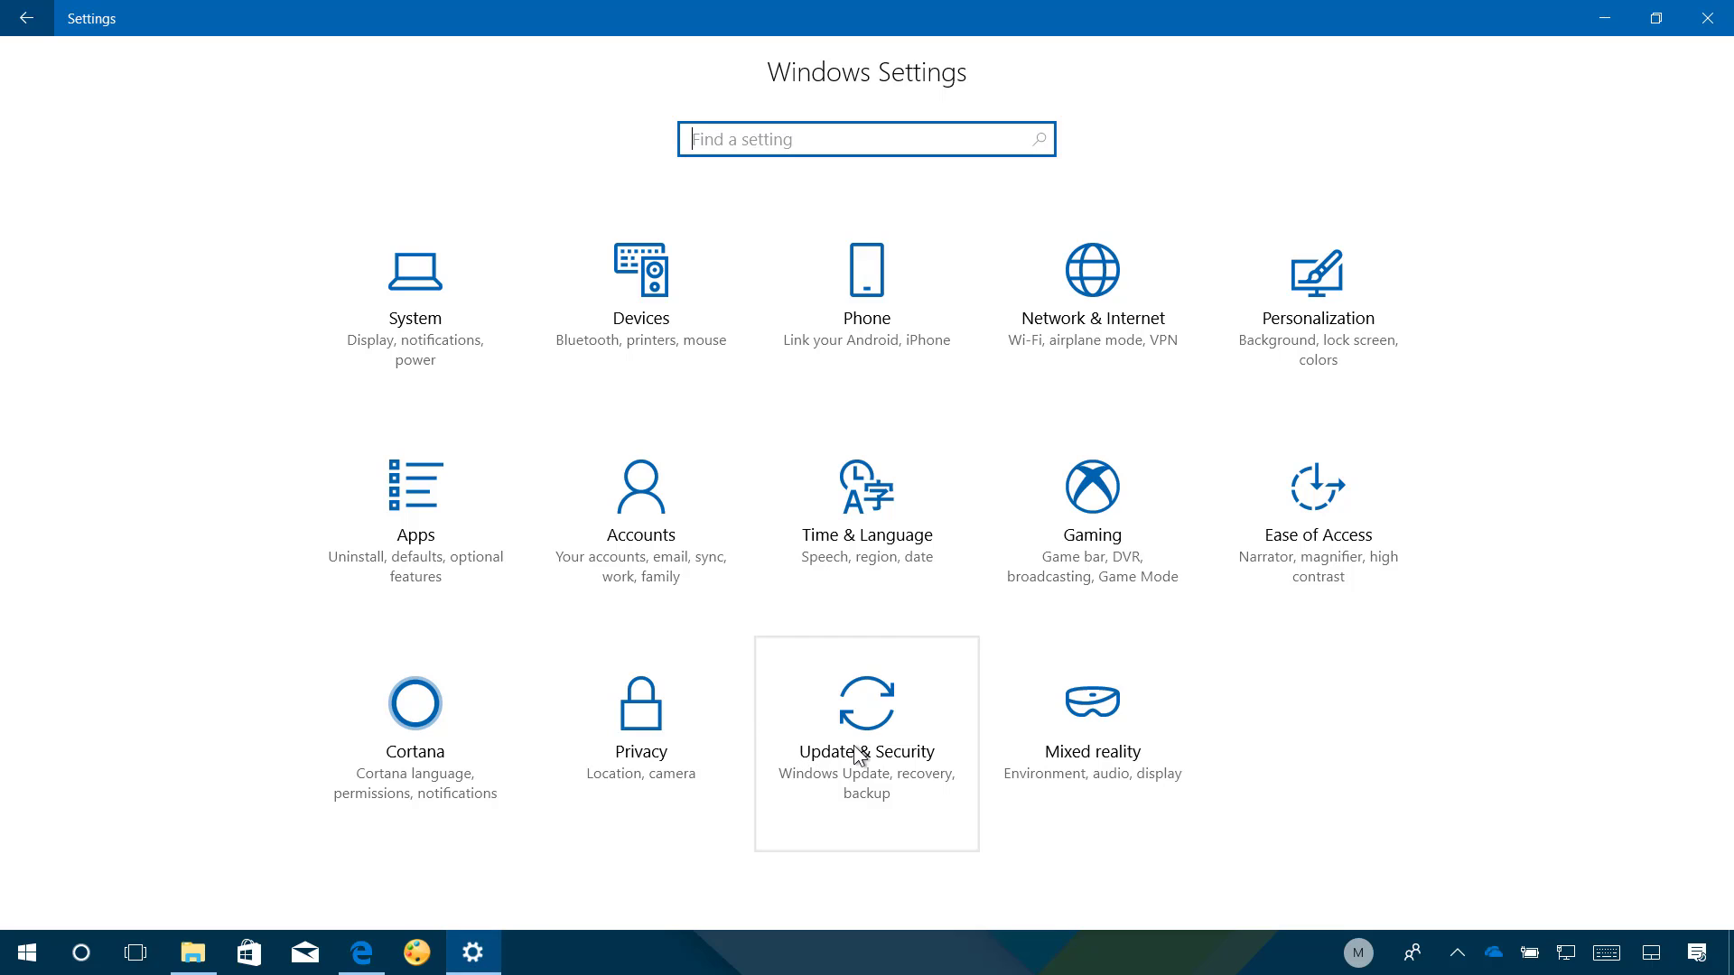
left_click(881, 718)
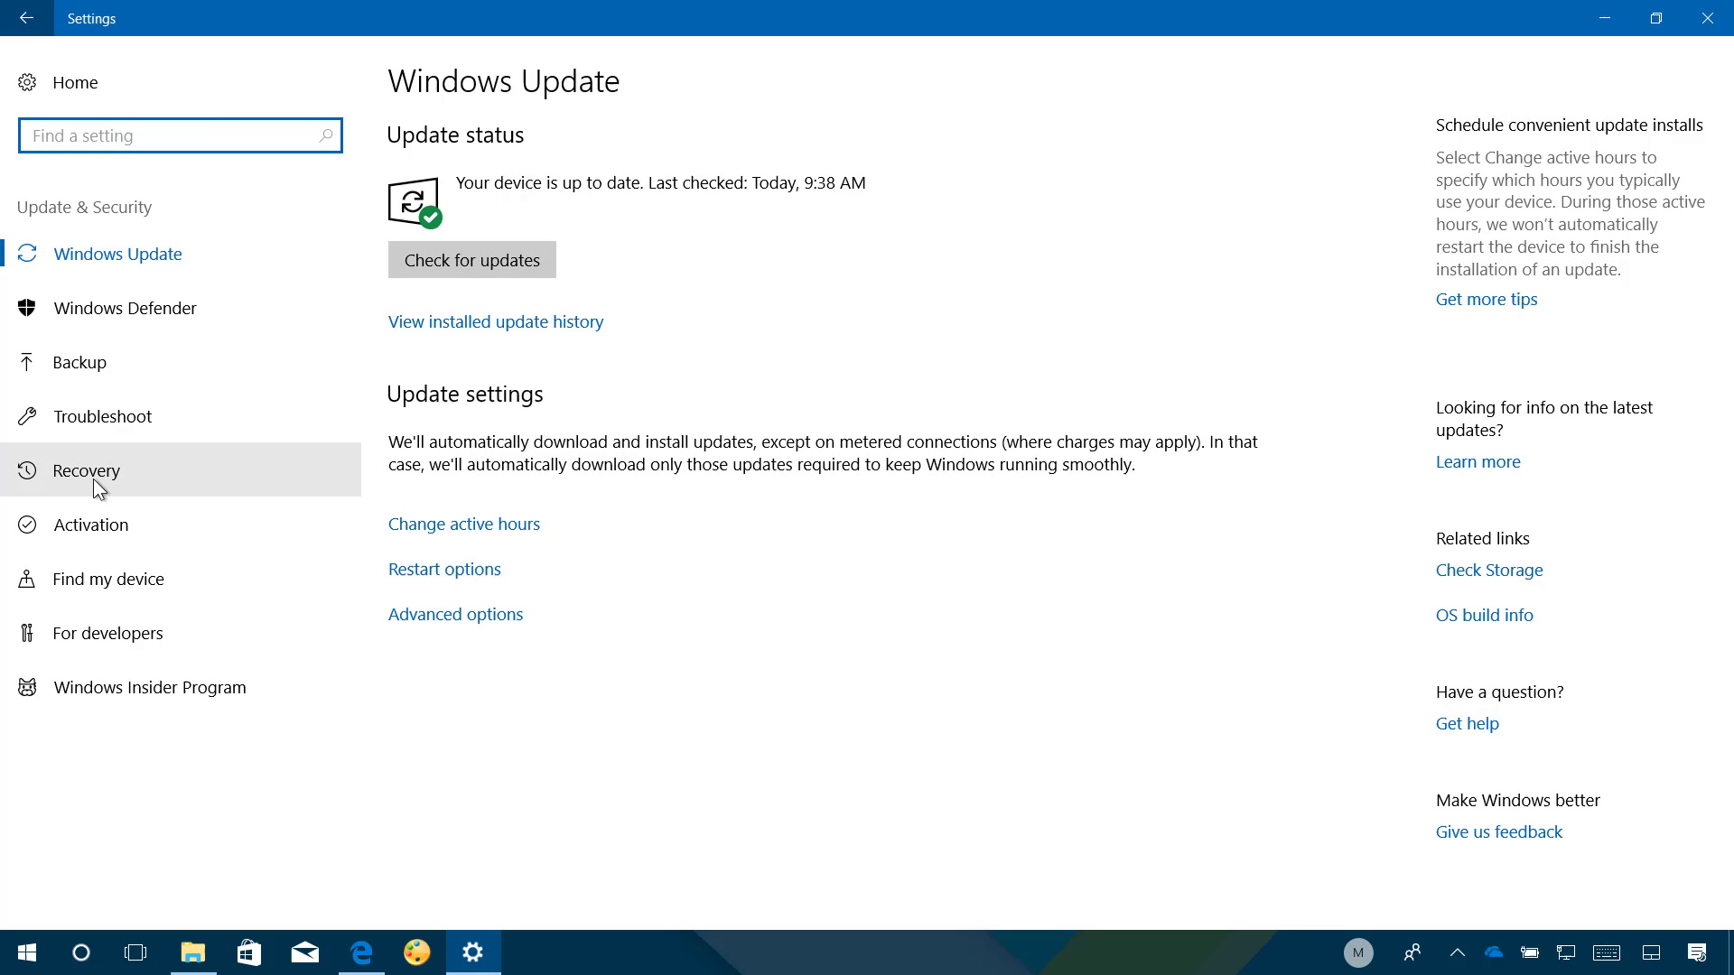
left_click(95, 486)
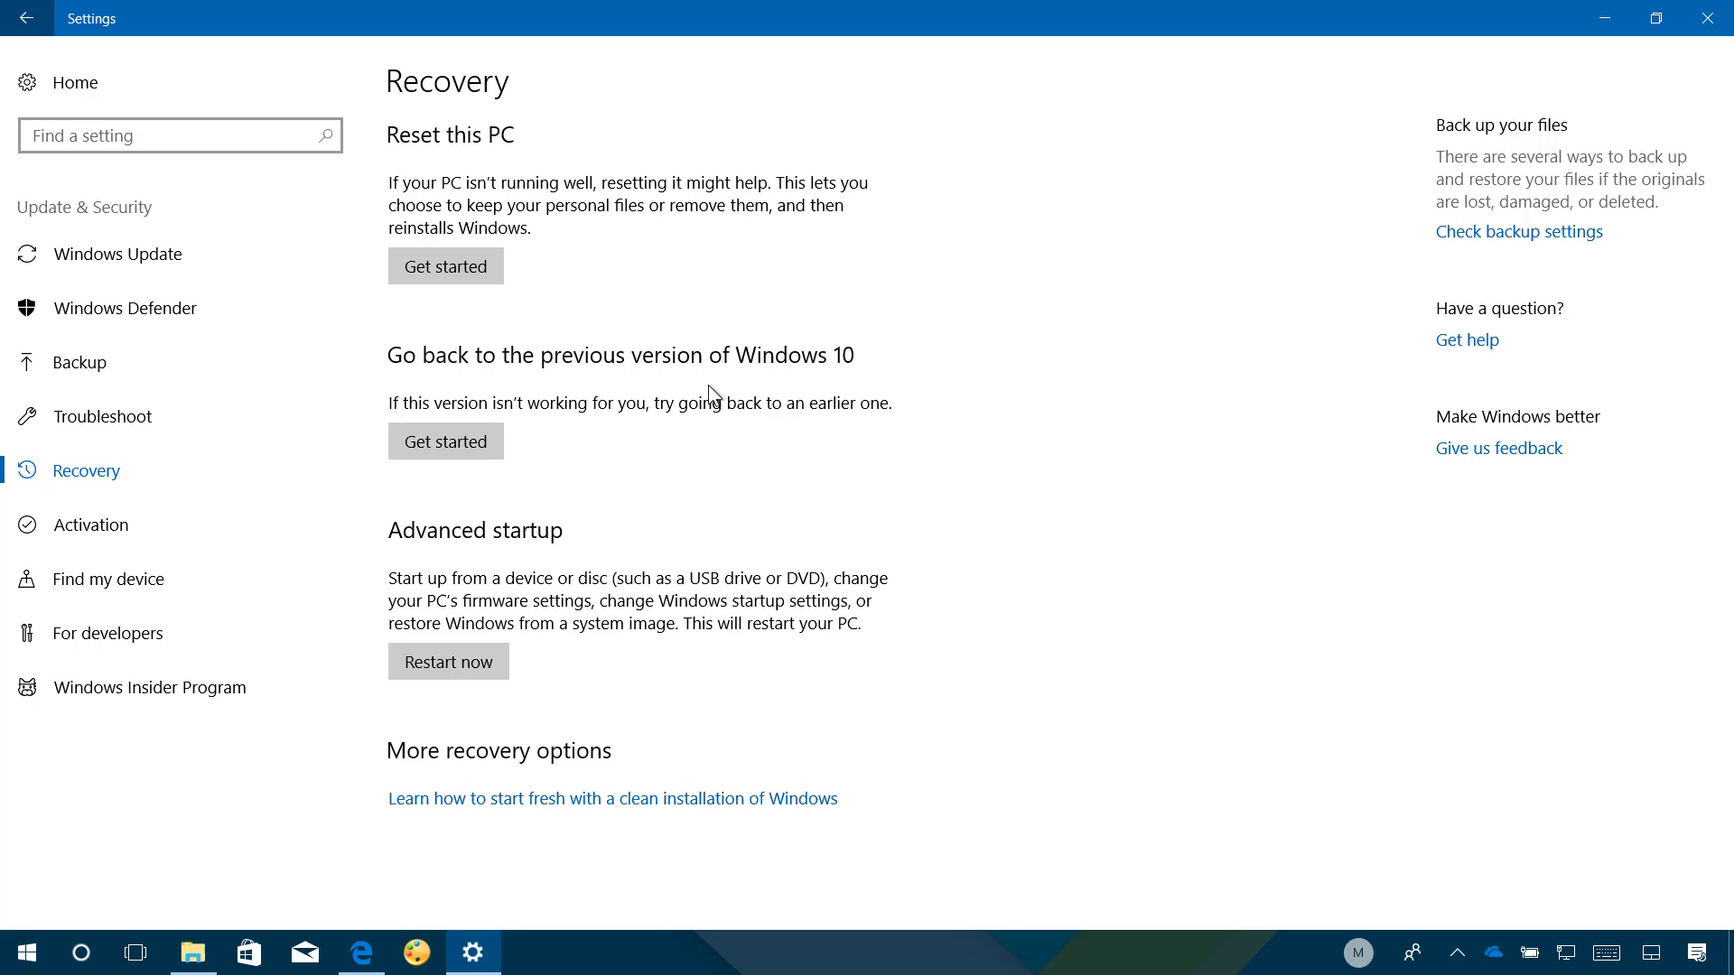
Step: Start going back to the previous Windows version with 'For another reason' ticked
left_click(447, 444)
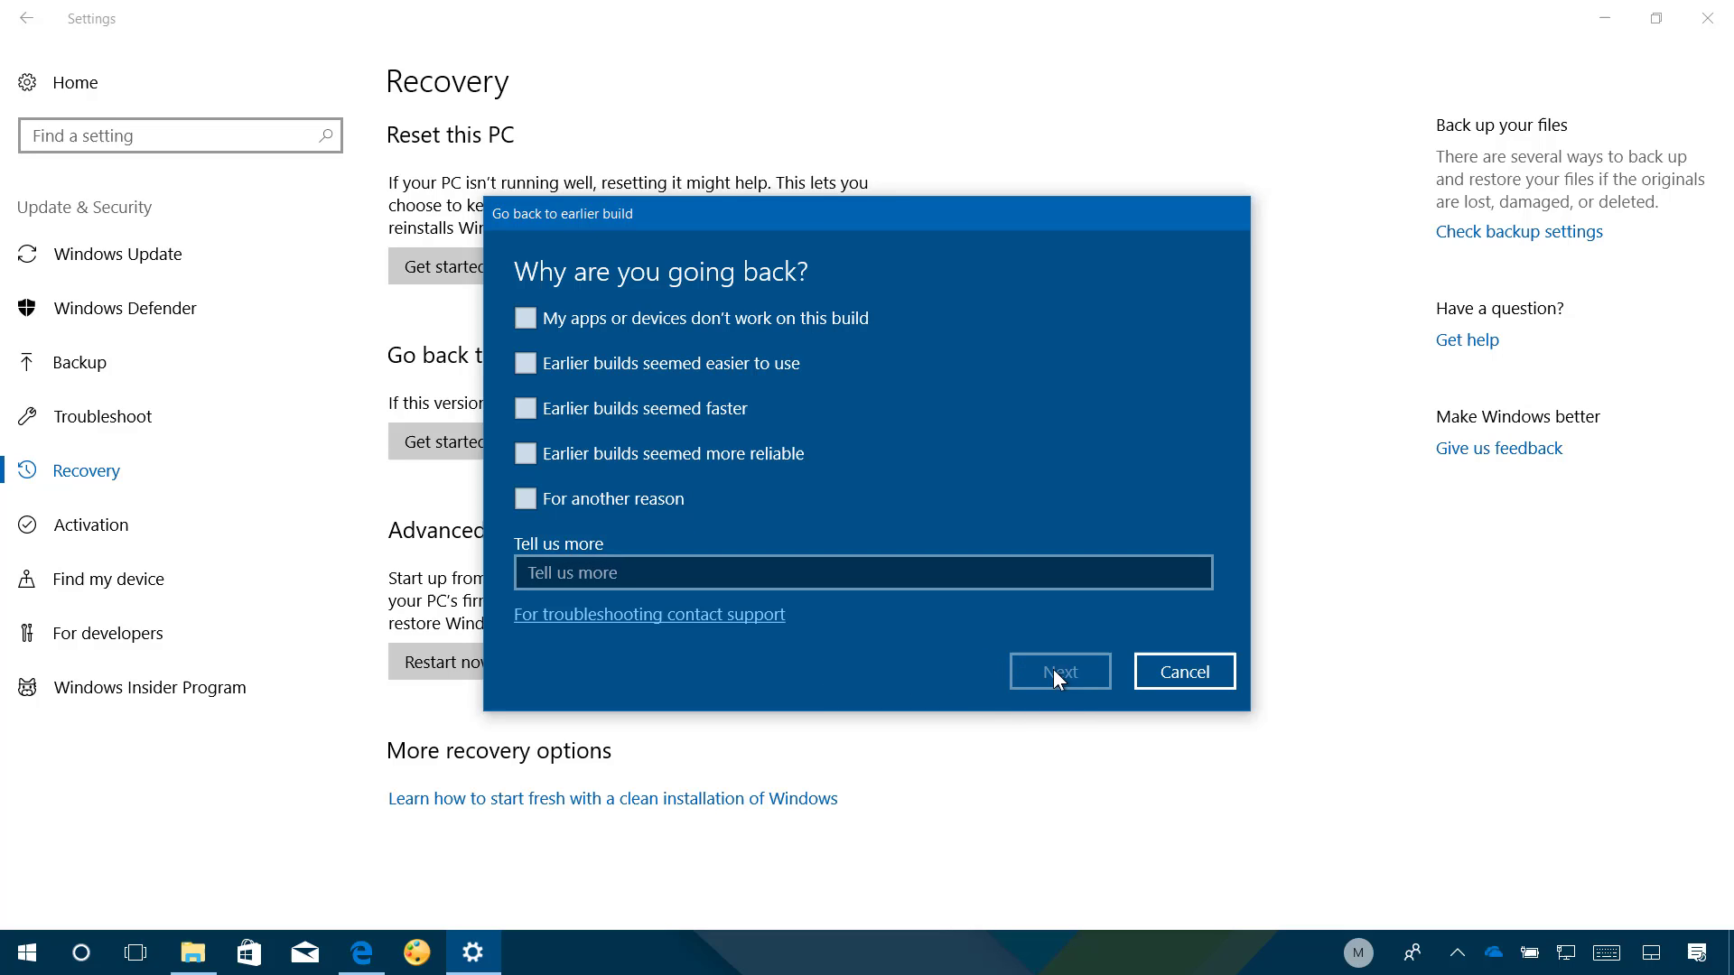
left_click(592, 498)
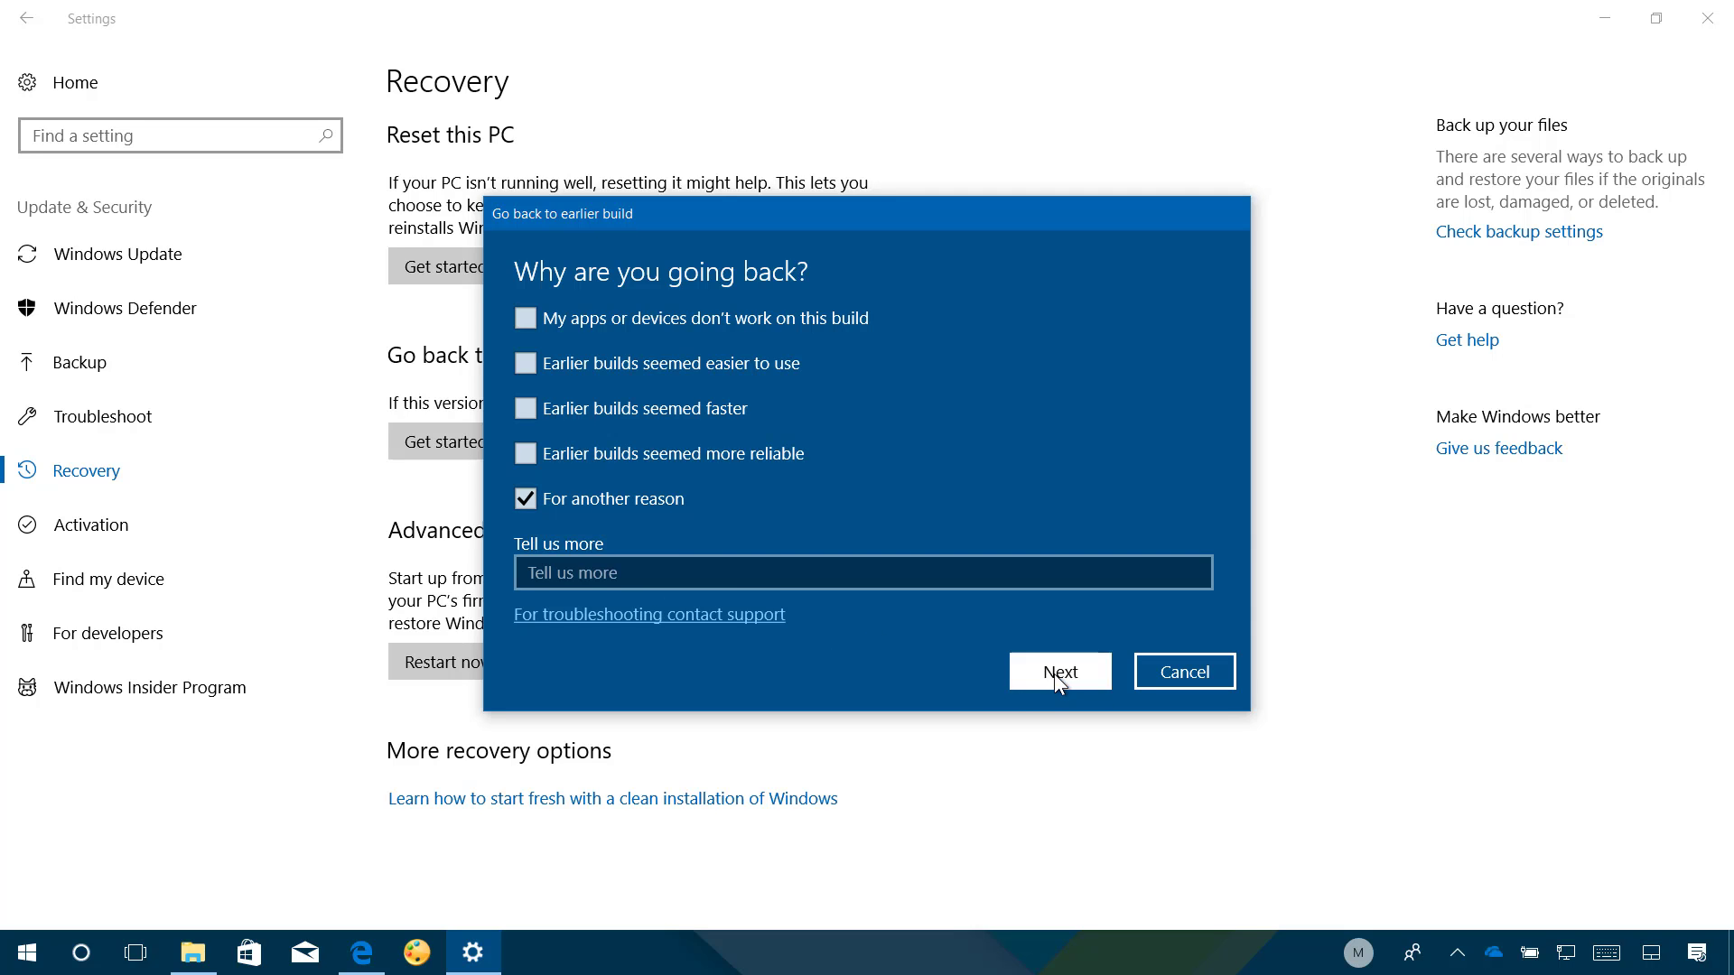
left_click(1054, 673)
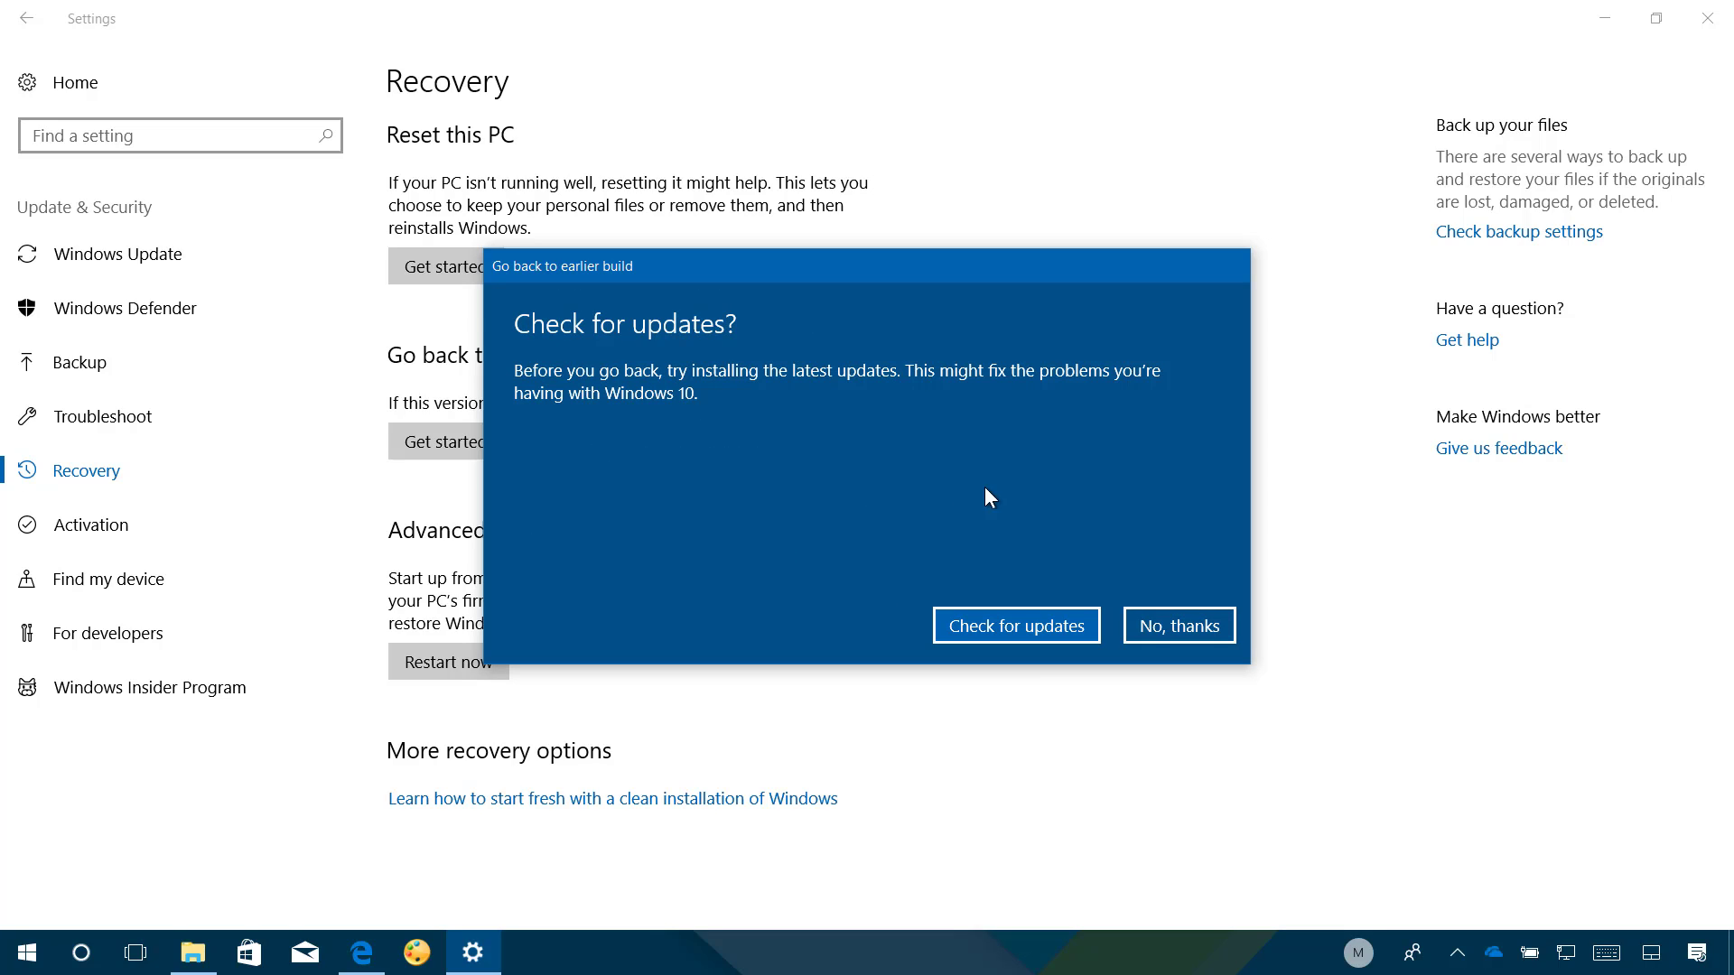
Step: Answer 'No, thanks' to checking for updates before going back
left_click(1171, 633)
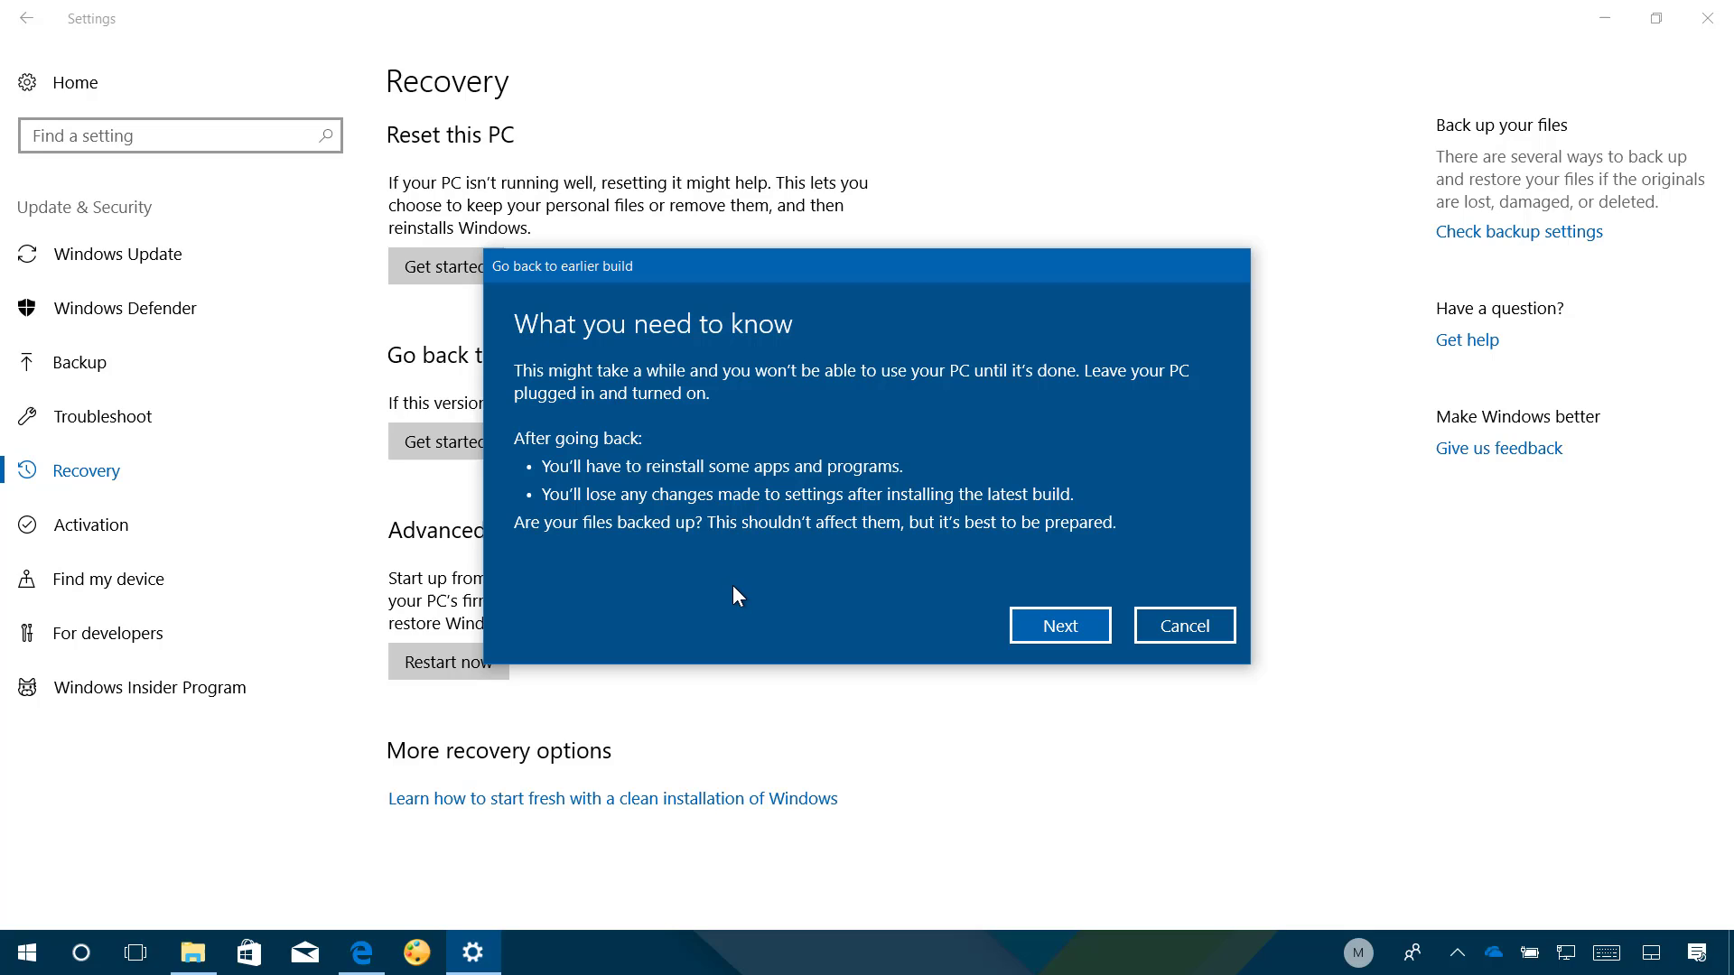
Step: Advance past the what-you-need-to-know and lock-out warning pages to the final page
left_click(1065, 631)
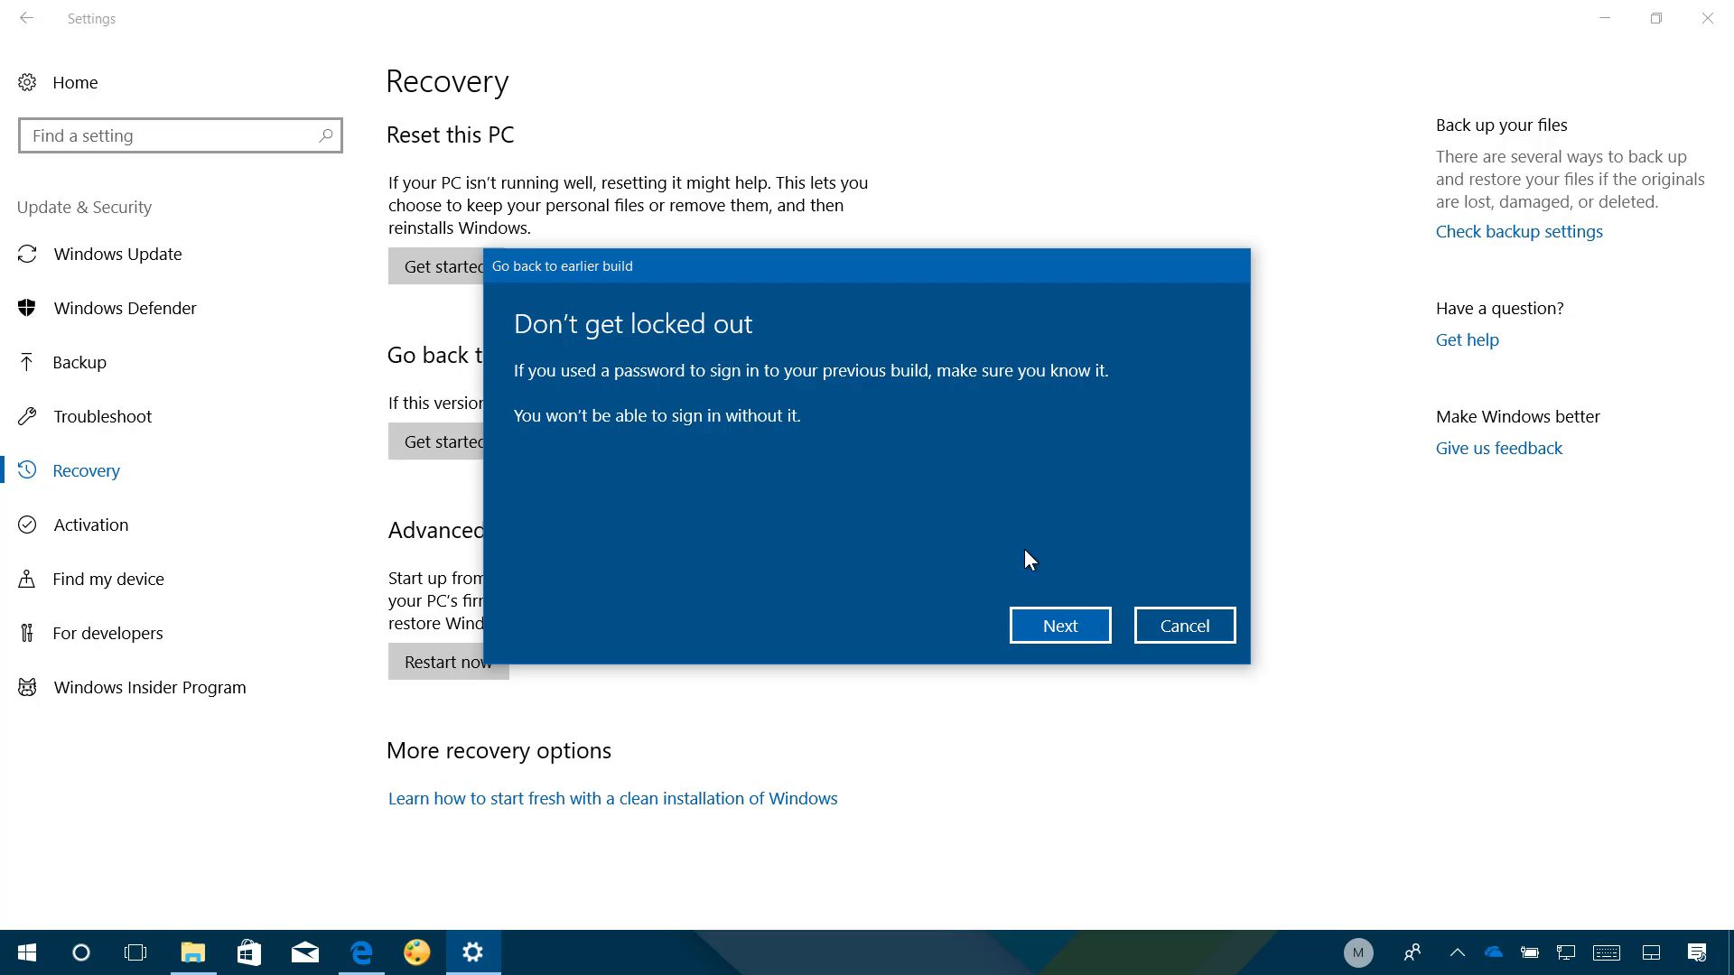
left_click(1053, 629)
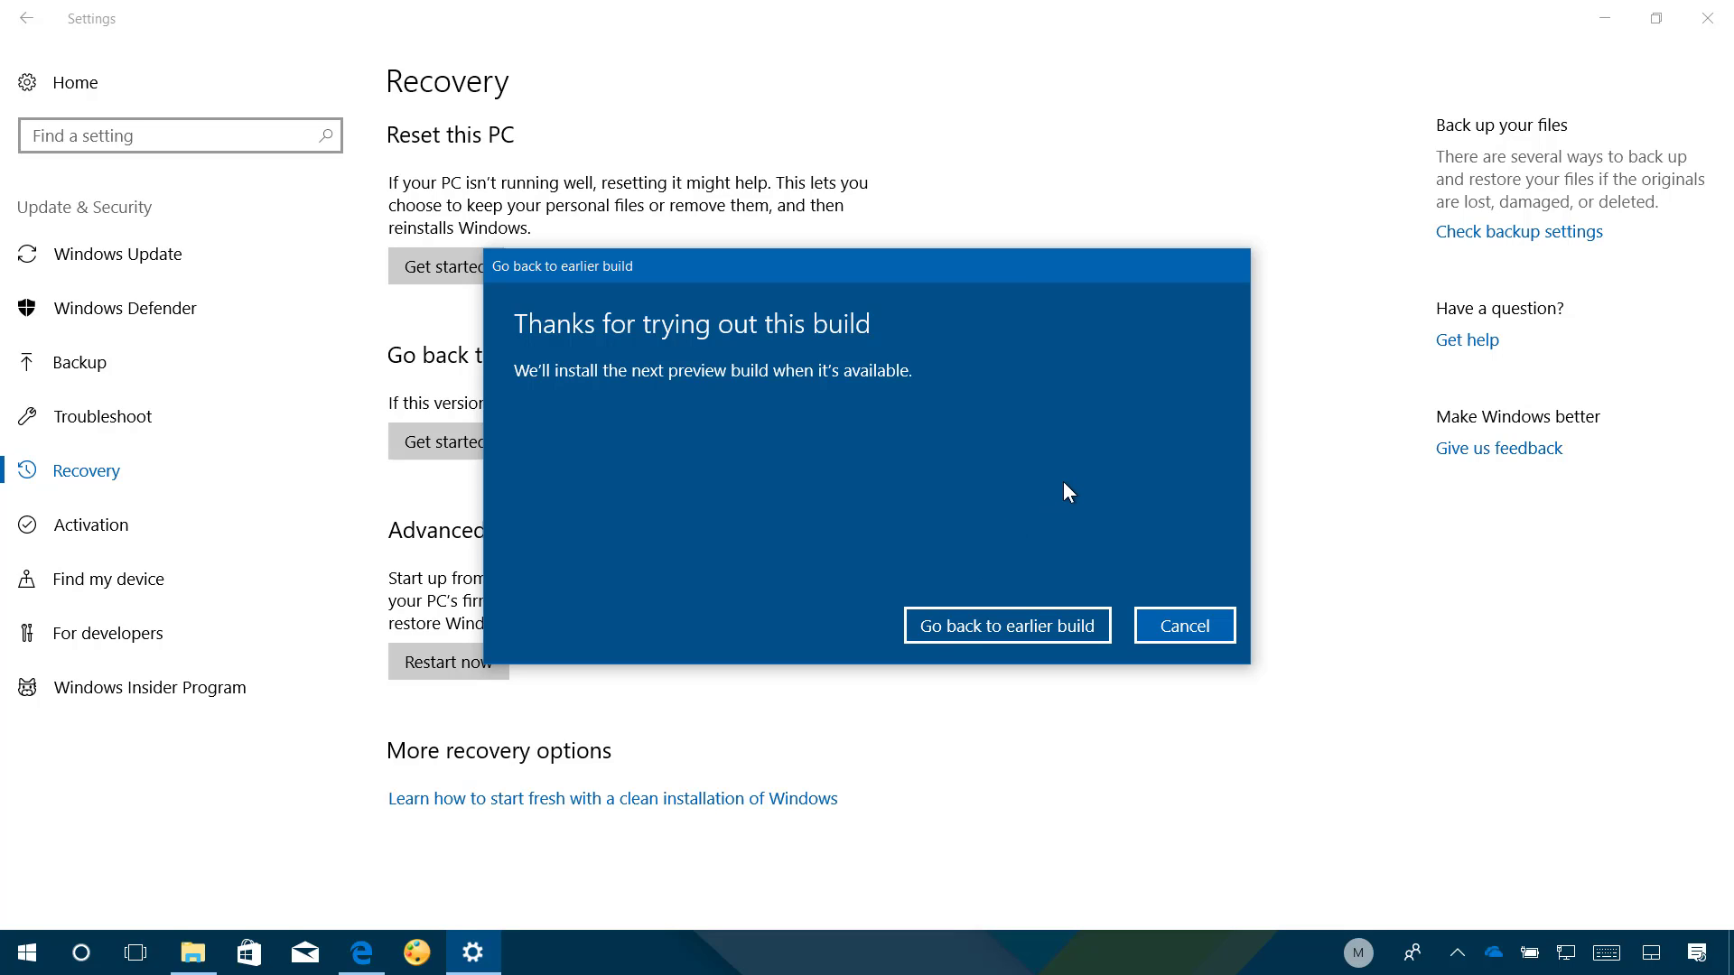
Step: Cancel the go-back wizard on its final page and minimize Settings to the desktop
left_click(1184, 627)
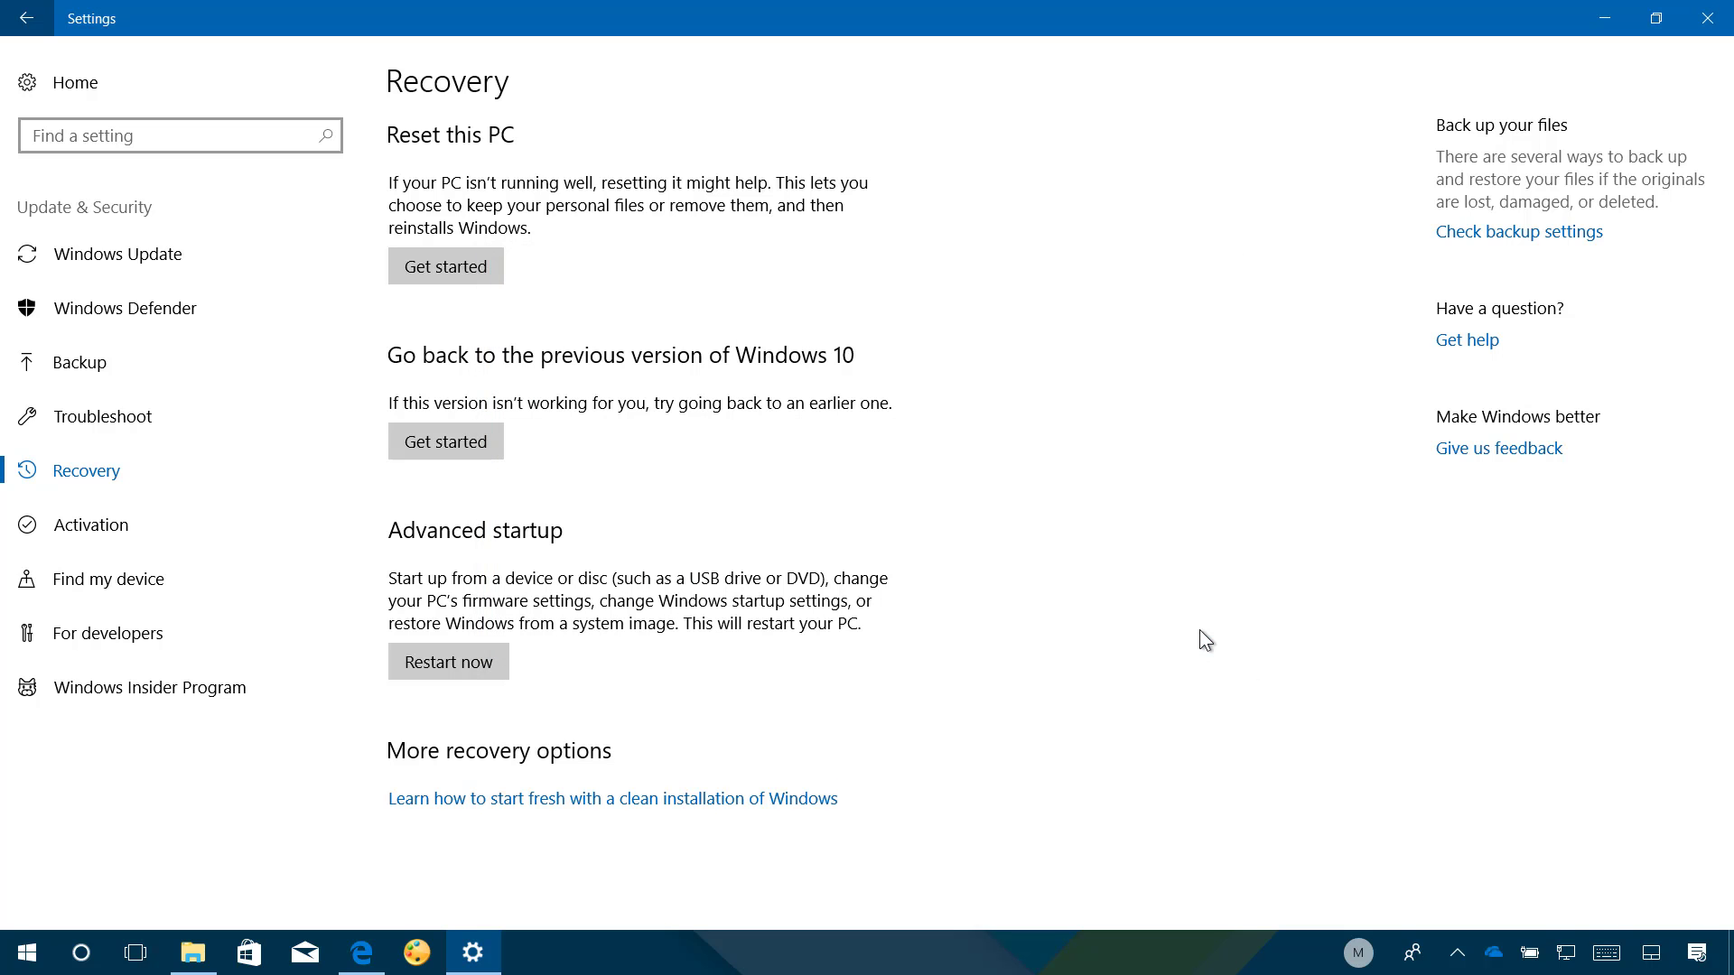
left_click(1599, 30)
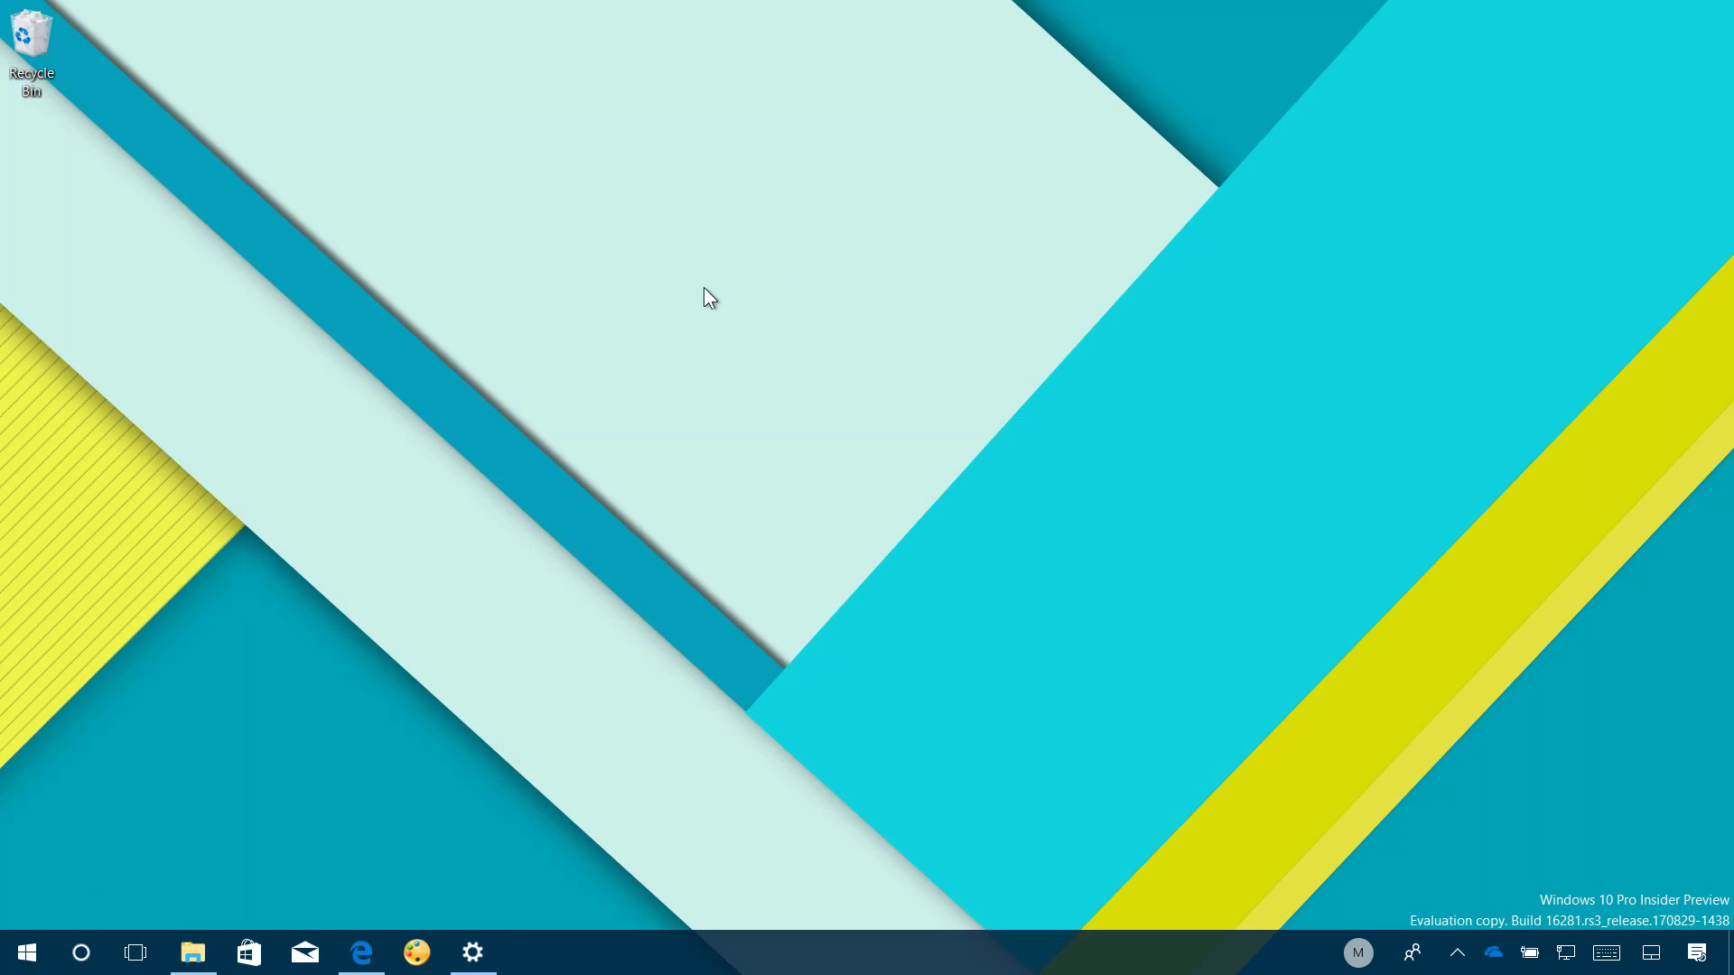